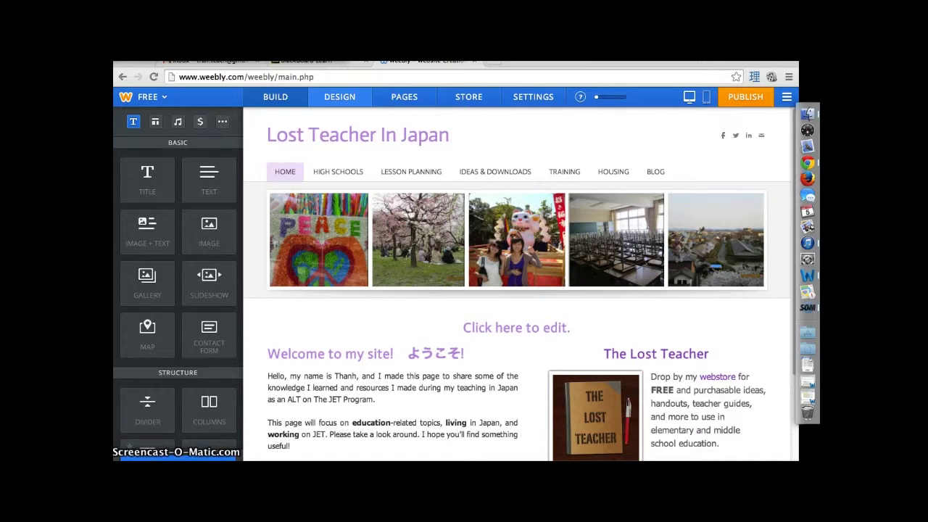
- Open the theme gallery under Design and scroll through the available site themes
click(337, 99)
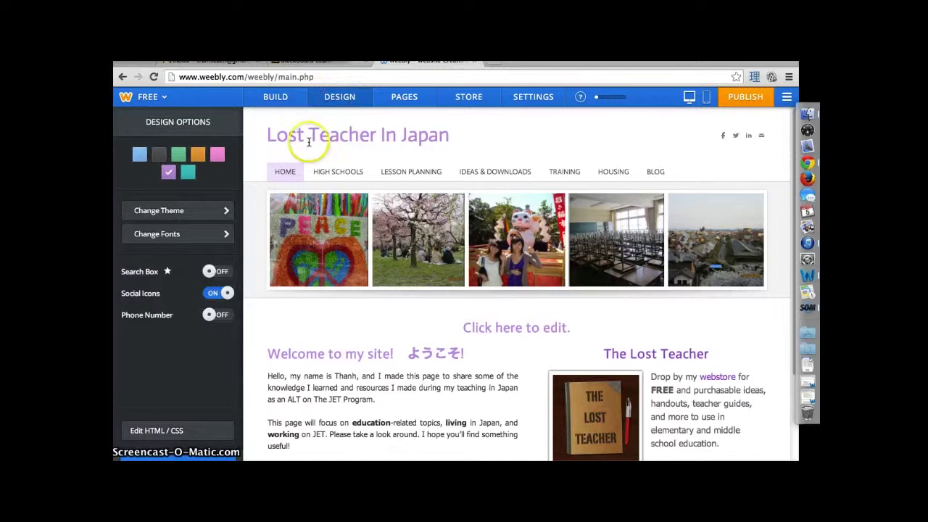
click(162, 210)
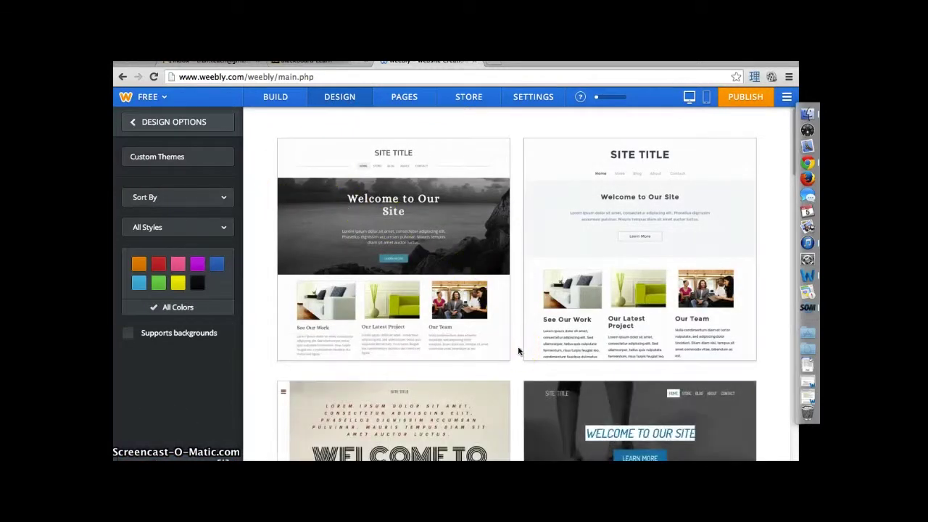
scroll(518, 351, down, 6)
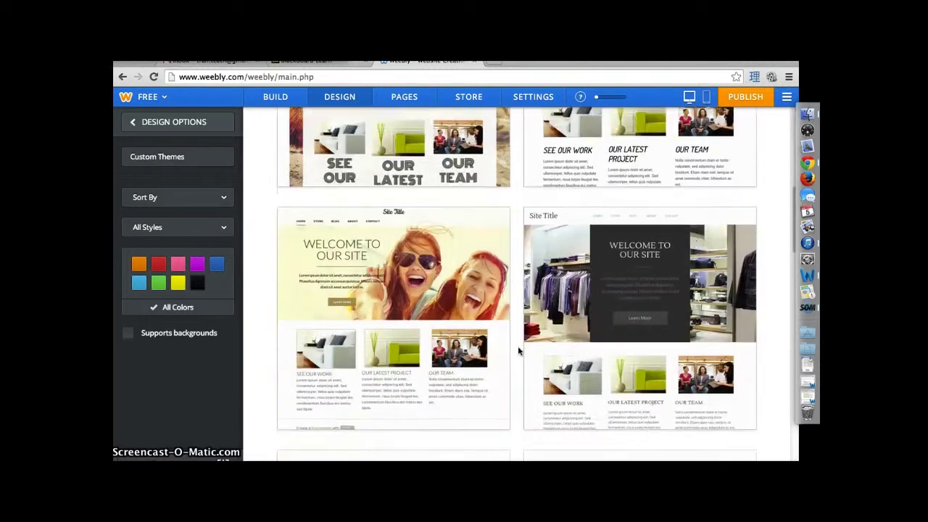
scroll(519, 351, down, 10)
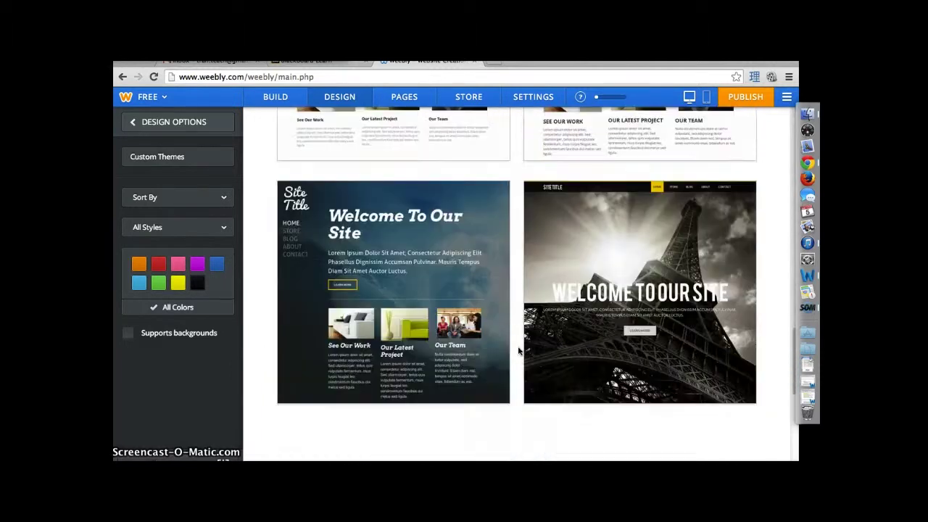
scroll(519, 351, down, 6)
scroll(518, 351, down, 6)
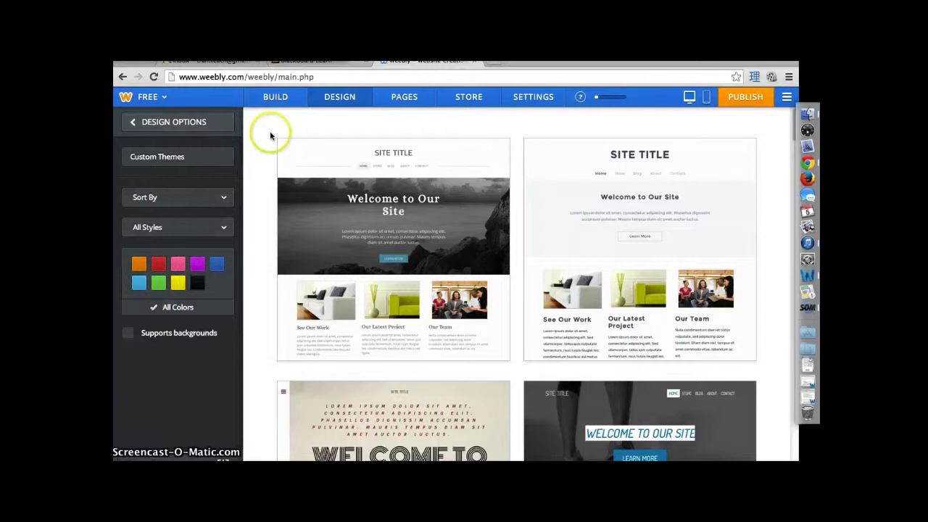
- Add a Columns block above the welcome section and split it into four columns
click(276, 97)
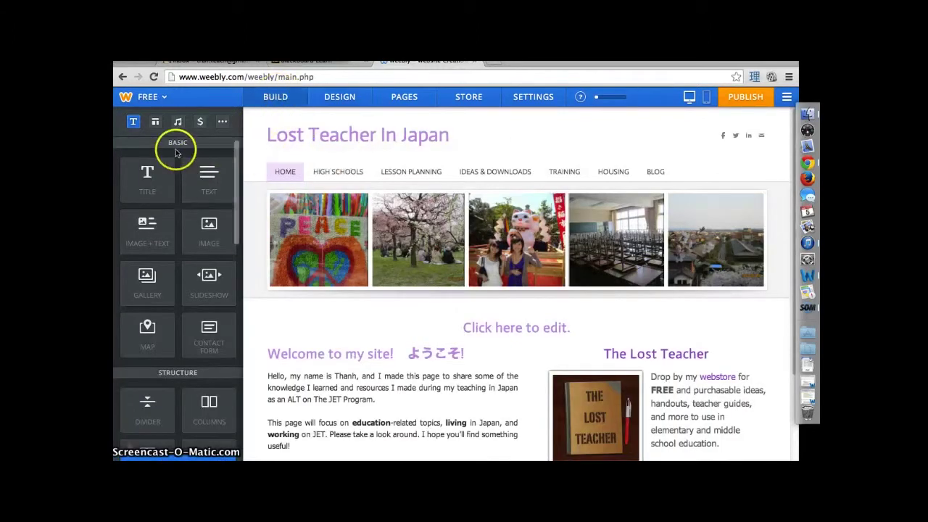
scroll(184, 332, down, 10)
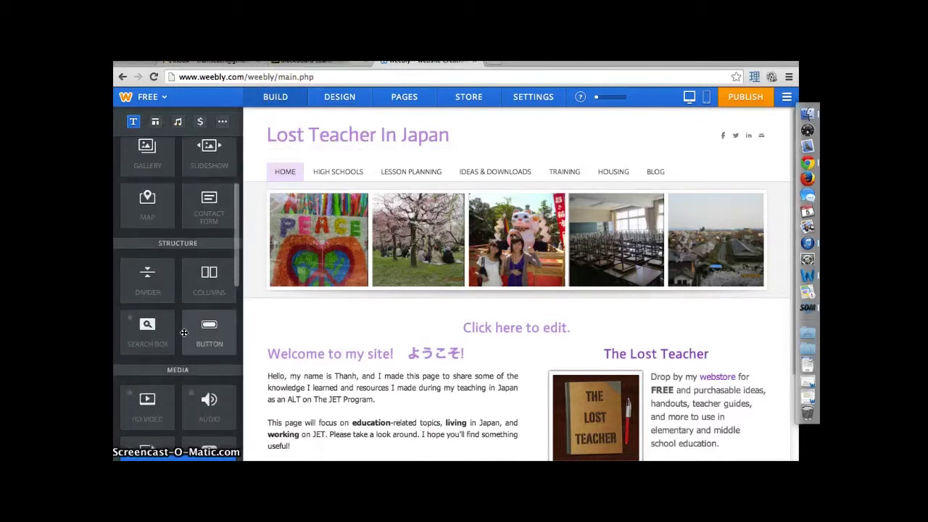
scroll(184, 332, down, 10)
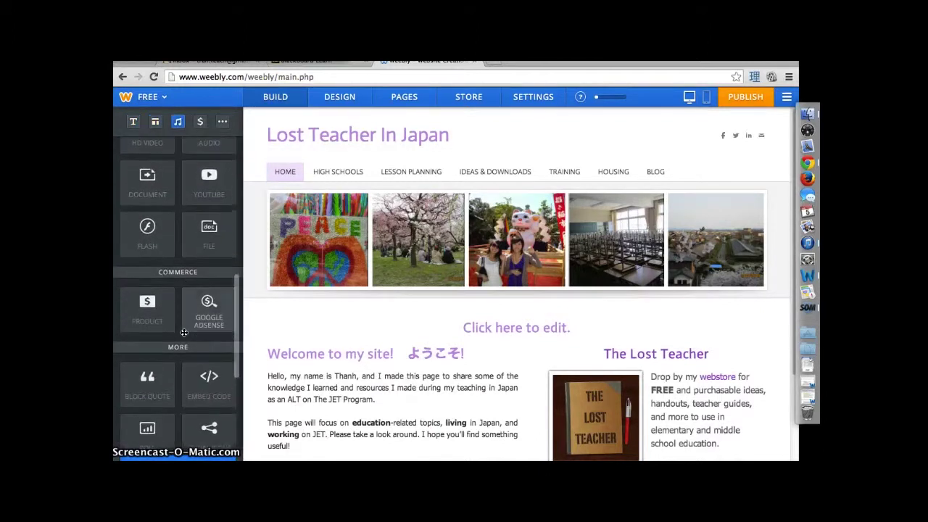
scroll(185, 332, up, 15)
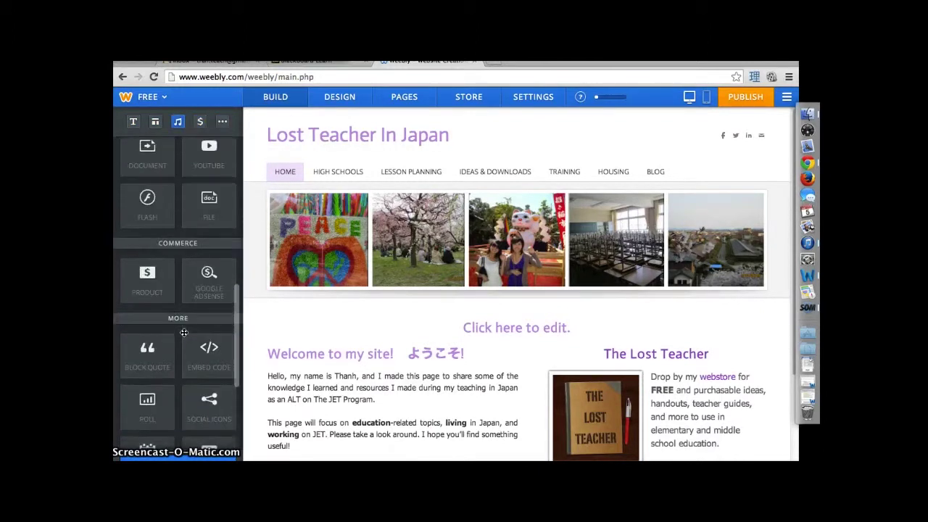
click(209, 366)
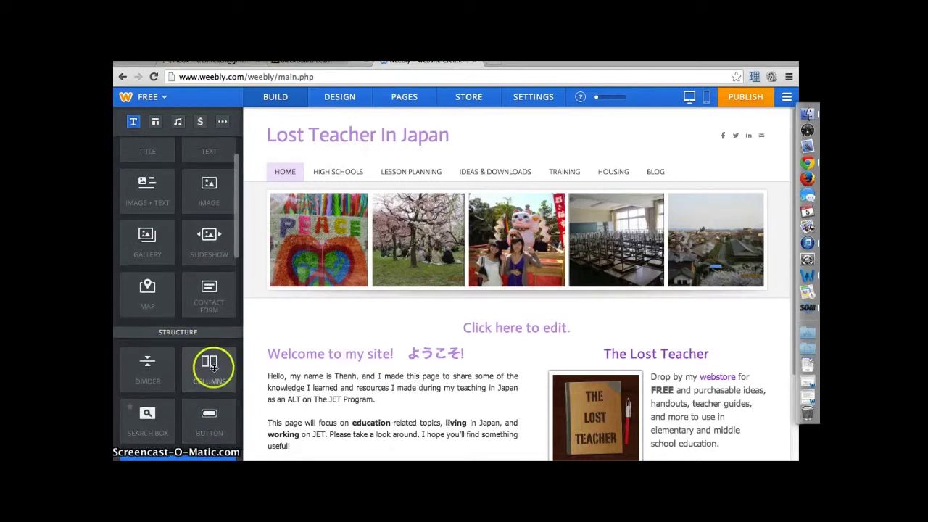
drag(209, 363, 475, 360)
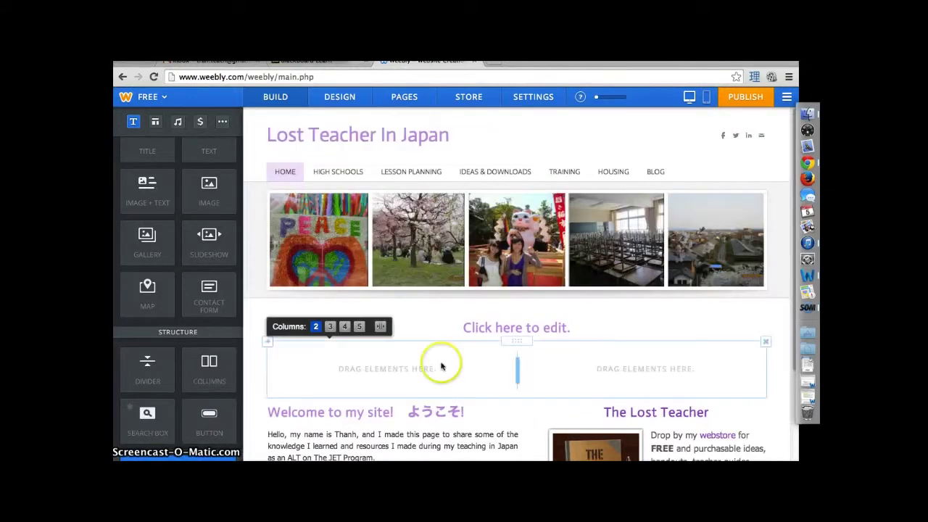
click(347, 331)
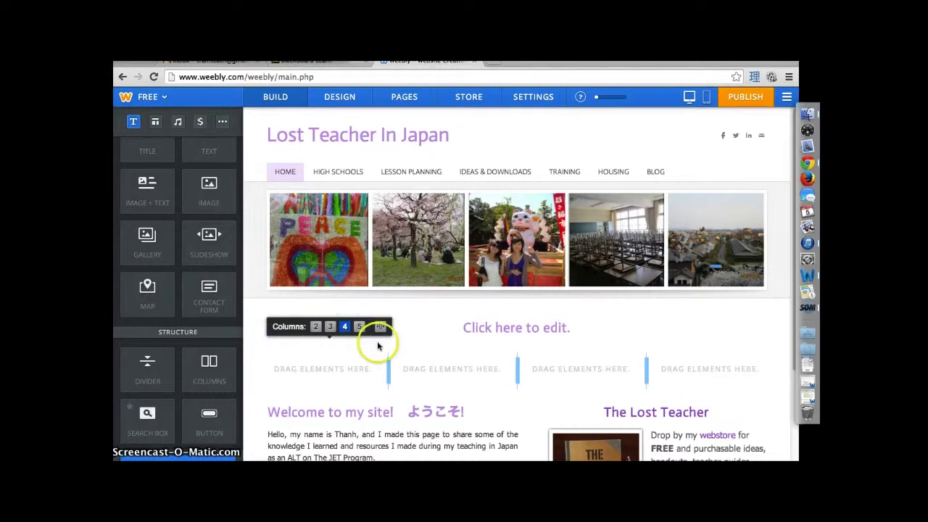
- Place a text box in the first column and type 'ffjd' into it
scroll(203, 278, up, 2)
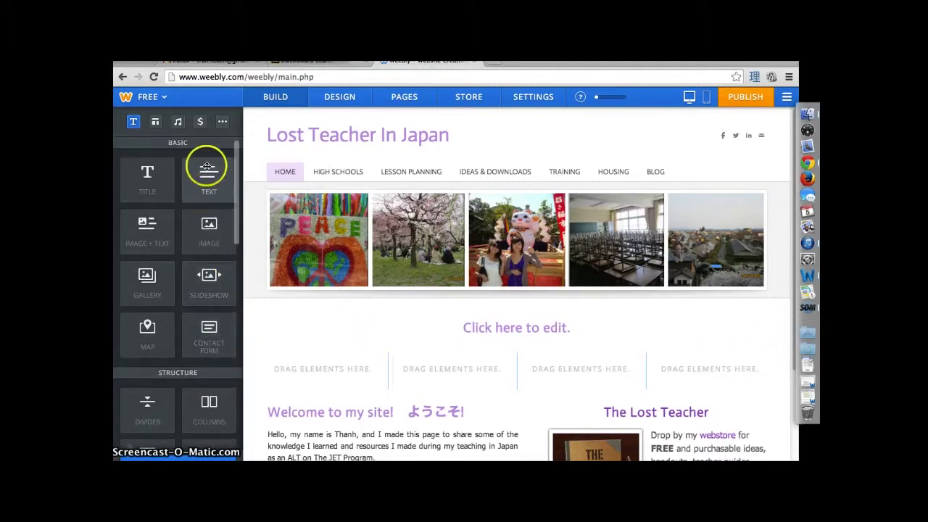
drag(208, 169, 312, 377)
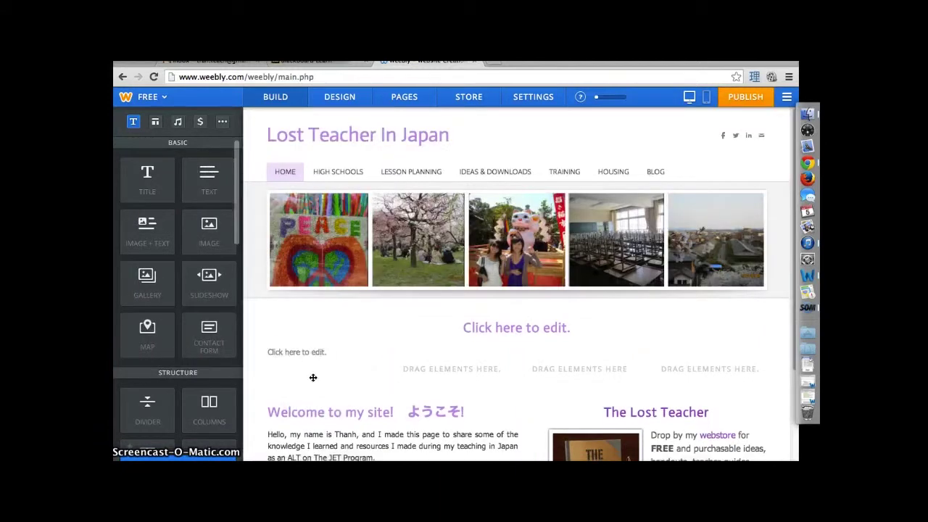
click(306, 352)
text(ffjd)
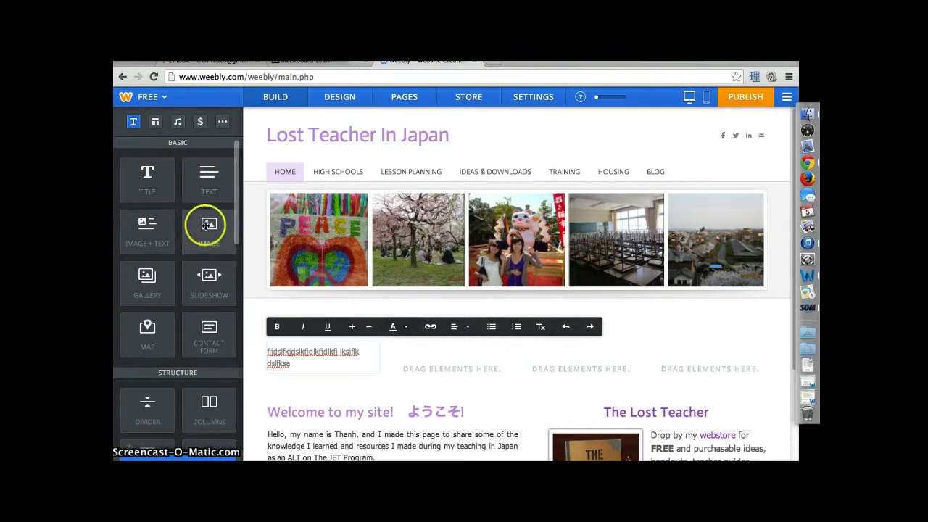
- Drop an Image element into the second column, cancelling the upload to leave it empty
drag(207, 222, 451, 379)
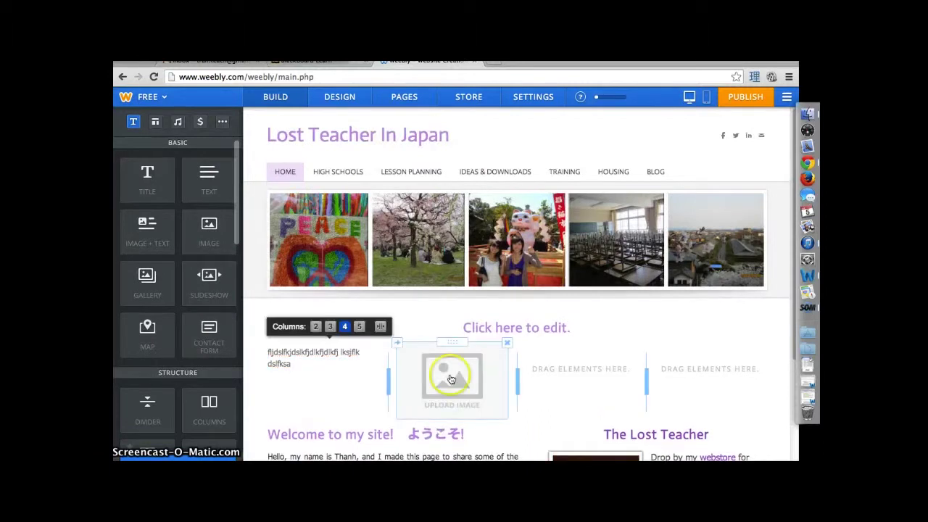
click(447, 374)
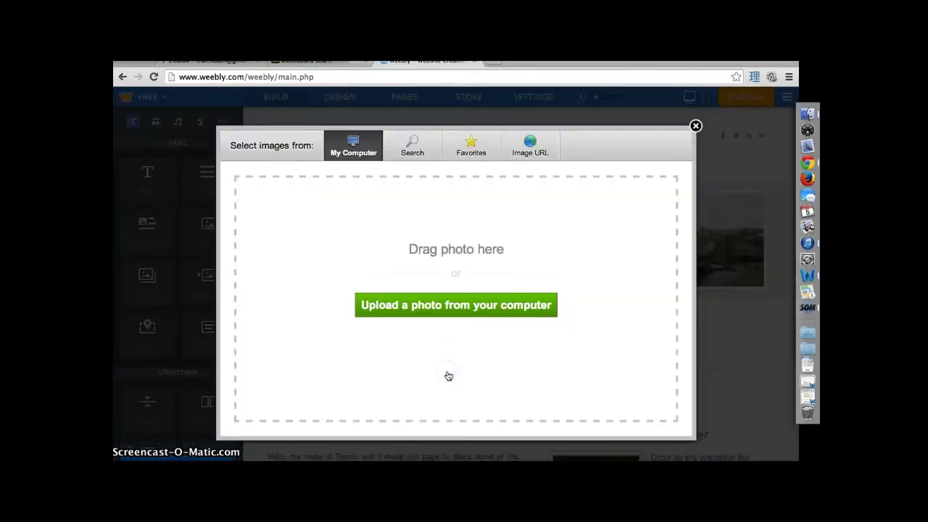
click(450, 310)
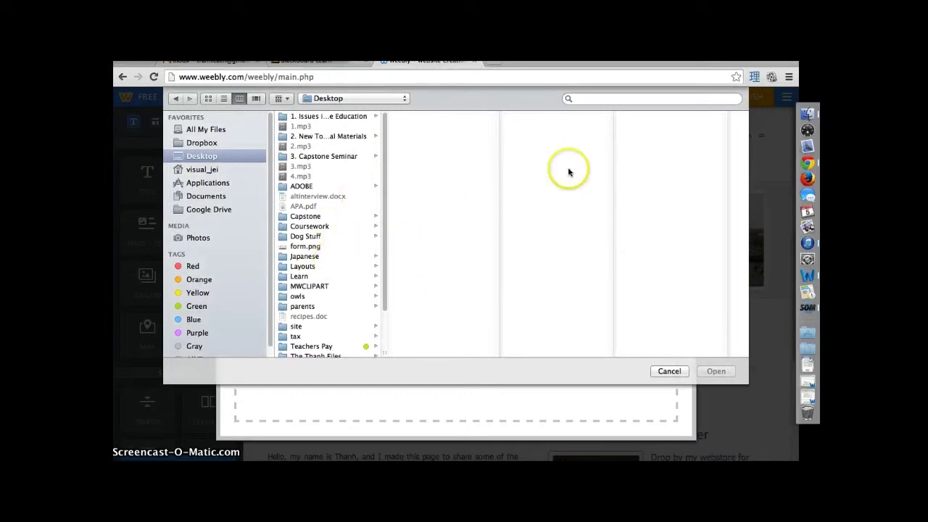
click(668, 371)
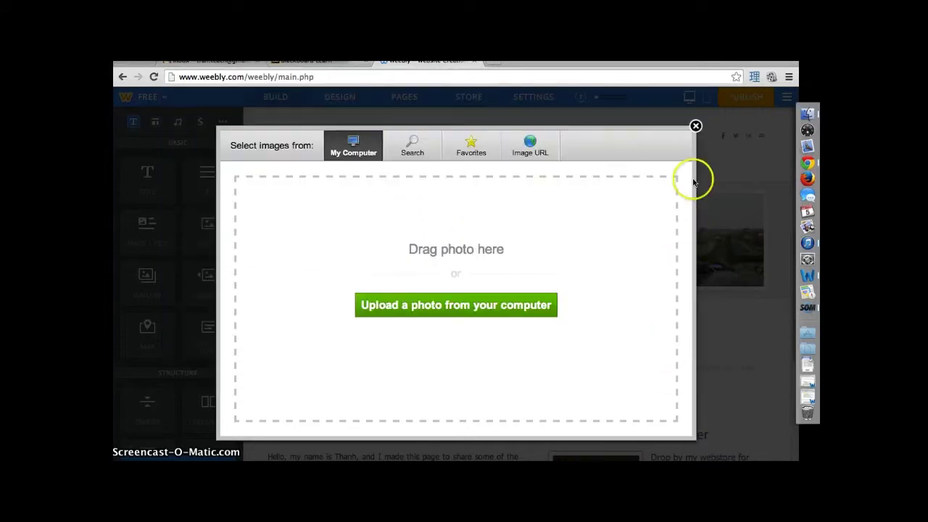
click(695, 126)
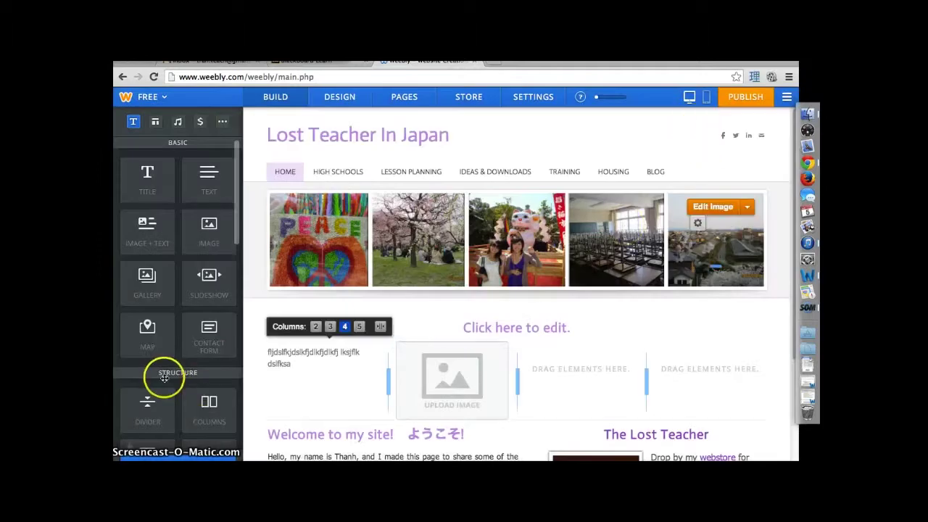
- Drop a YouTube element into the third column and close its settings without a URL
scroll(174, 383, down, 4)
scroll(174, 363, down, 4)
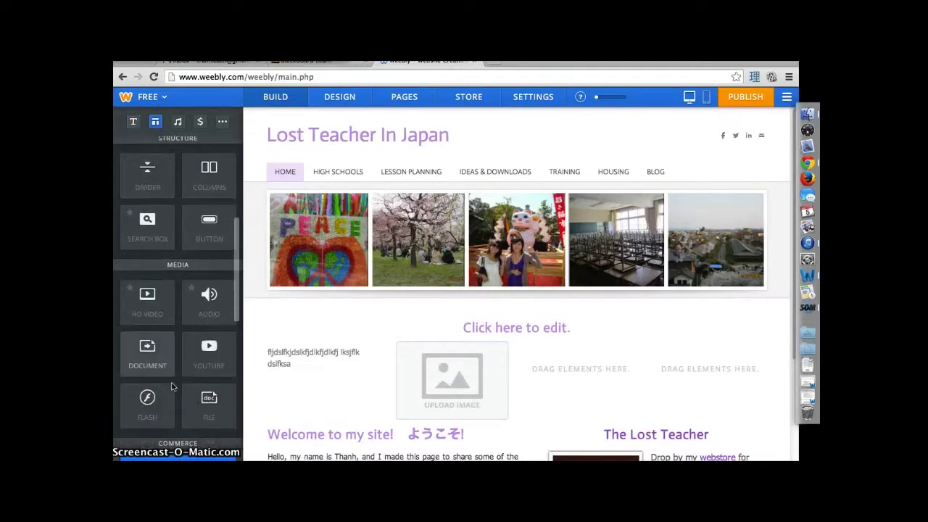
drag(182, 283, 180, 246)
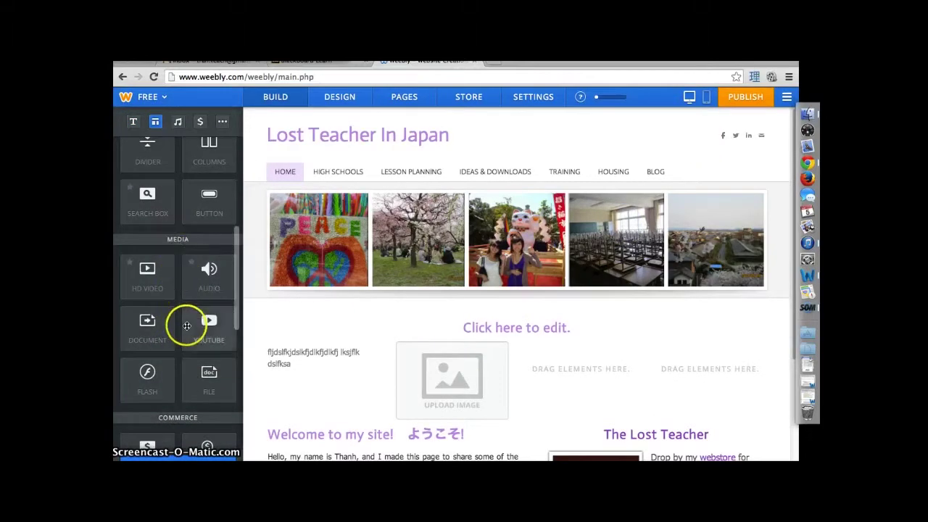
drag(209, 326, 588, 384)
click(576, 369)
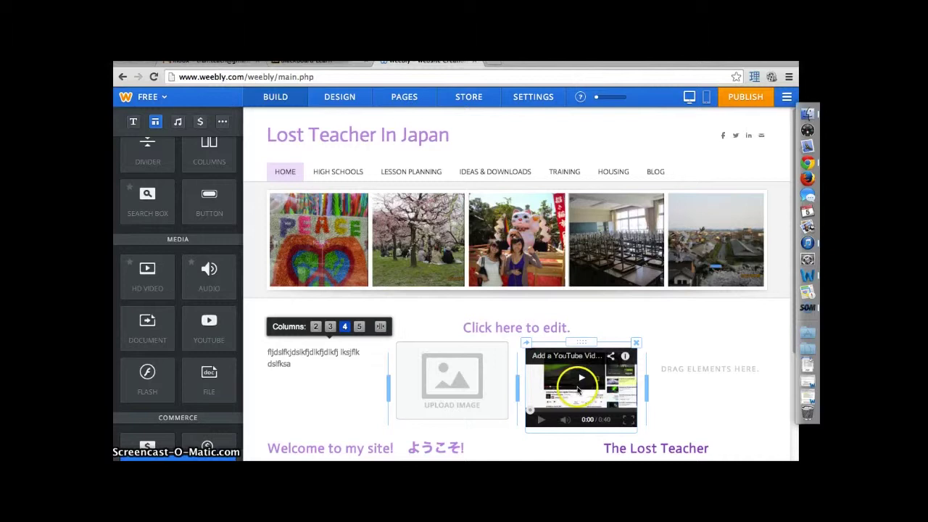
click(577, 389)
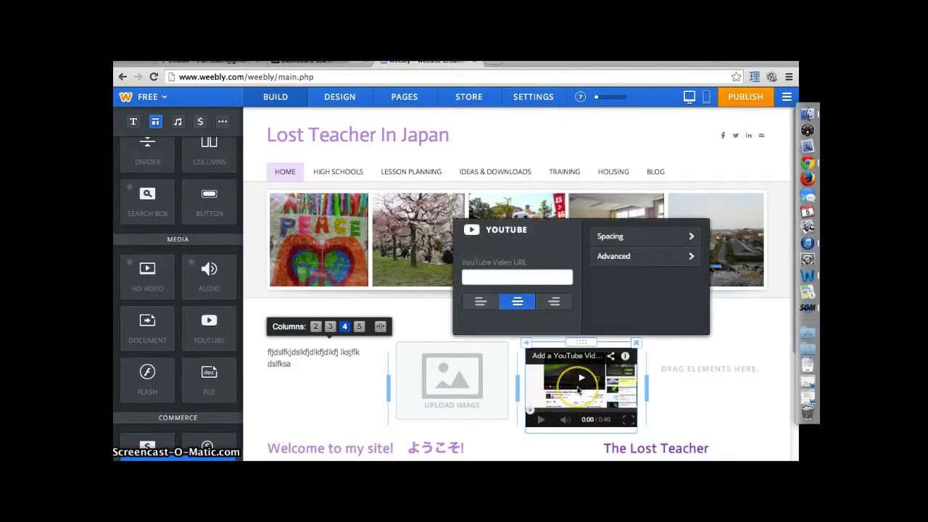
click(506, 278)
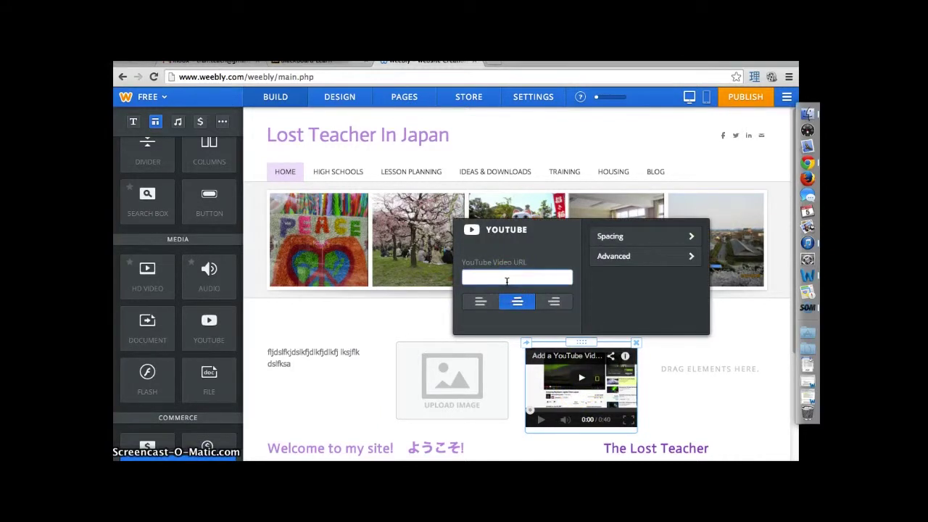
click(687, 369)
- Drop a File element into the fourth column and upload recipes.doc from the Desktop
scroll(559, 315, down, 2)
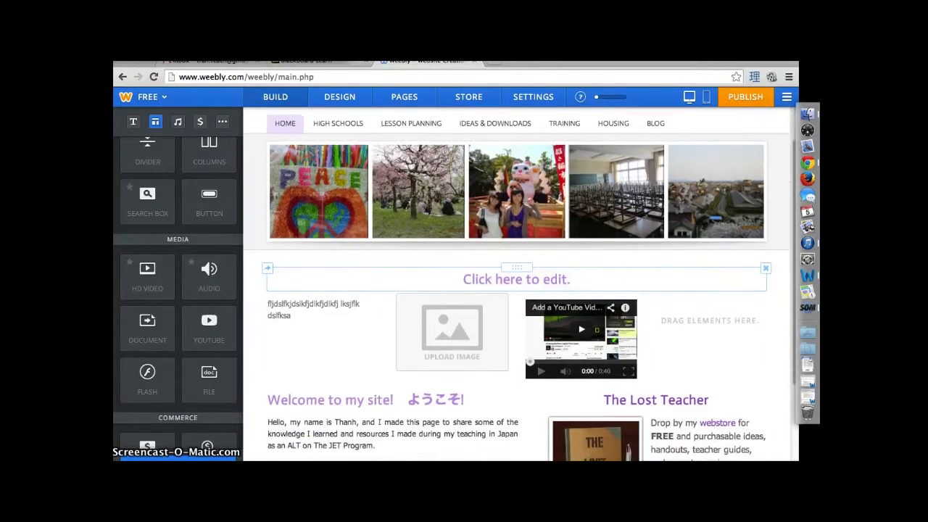
scroll(489, 335, down, 2)
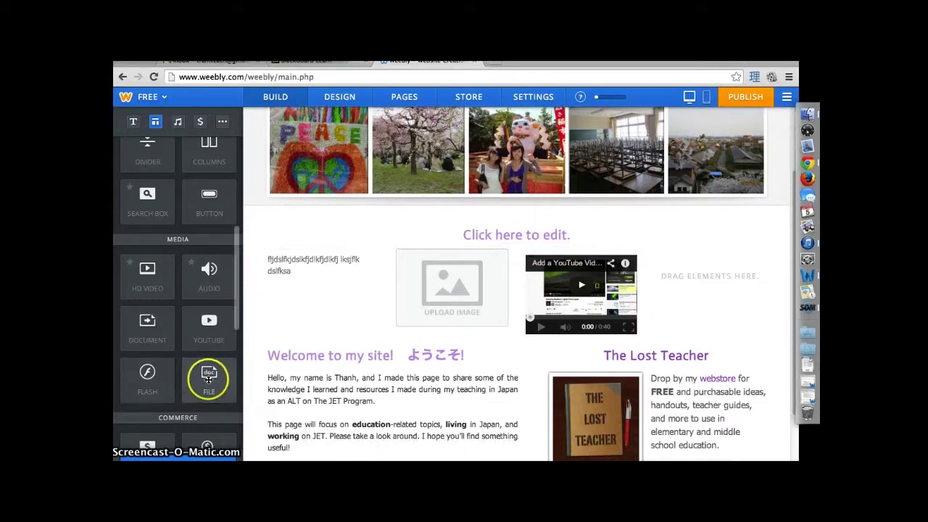
drag(208, 378, 707, 292)
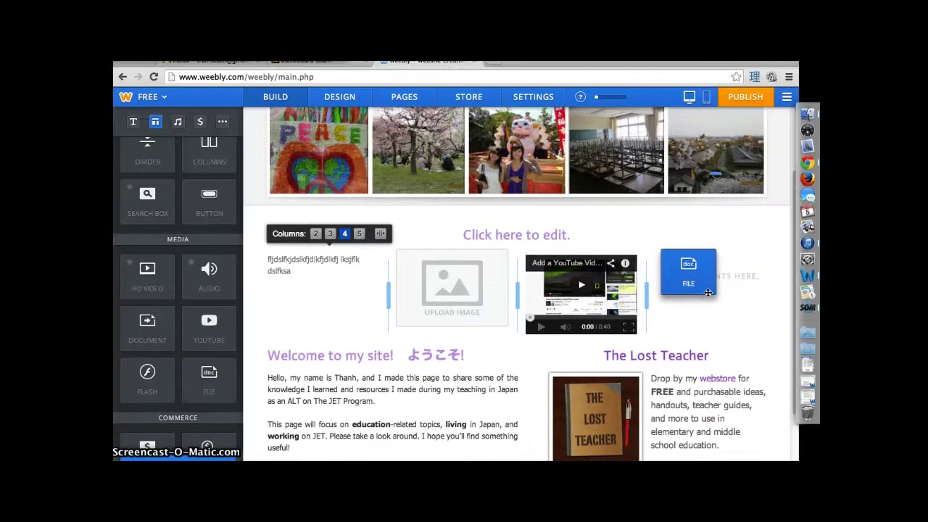
click(689, 264)
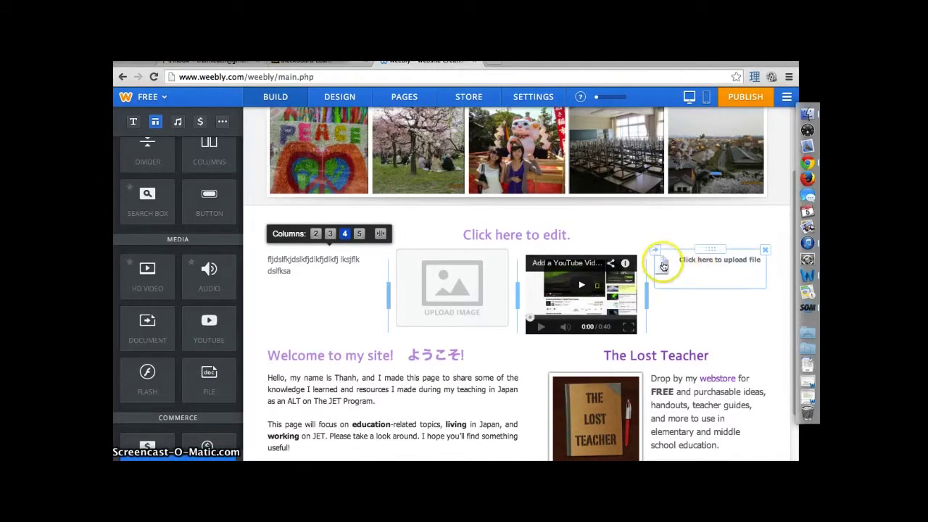
click(663, 267)
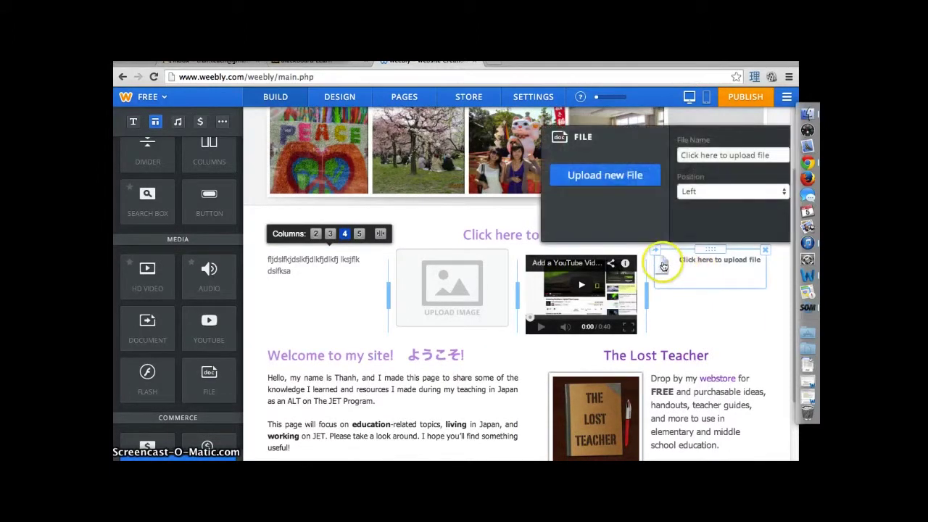
click(615, 178)
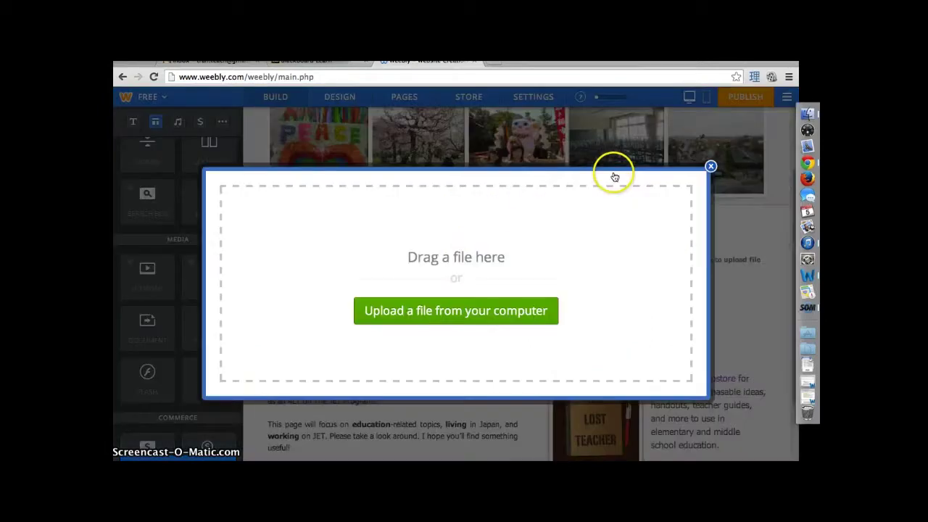
click(438, 308)
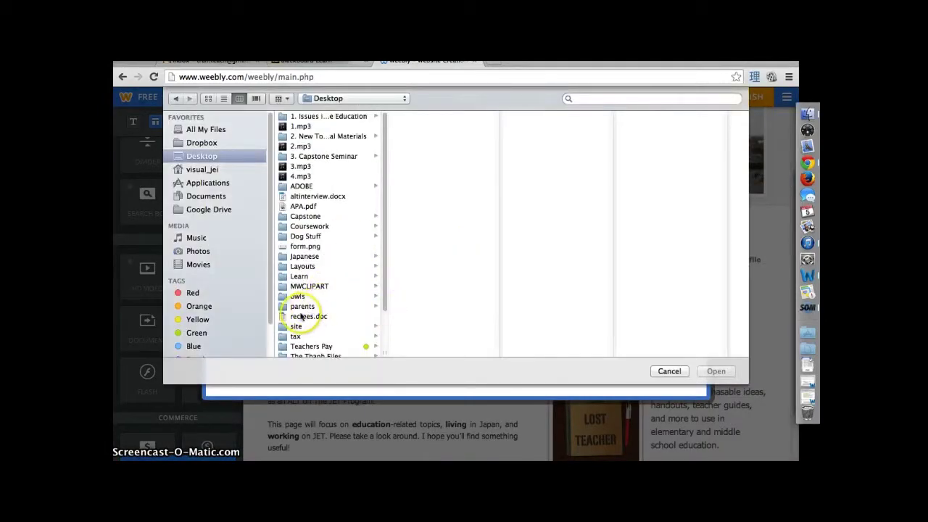
click(303, 317)
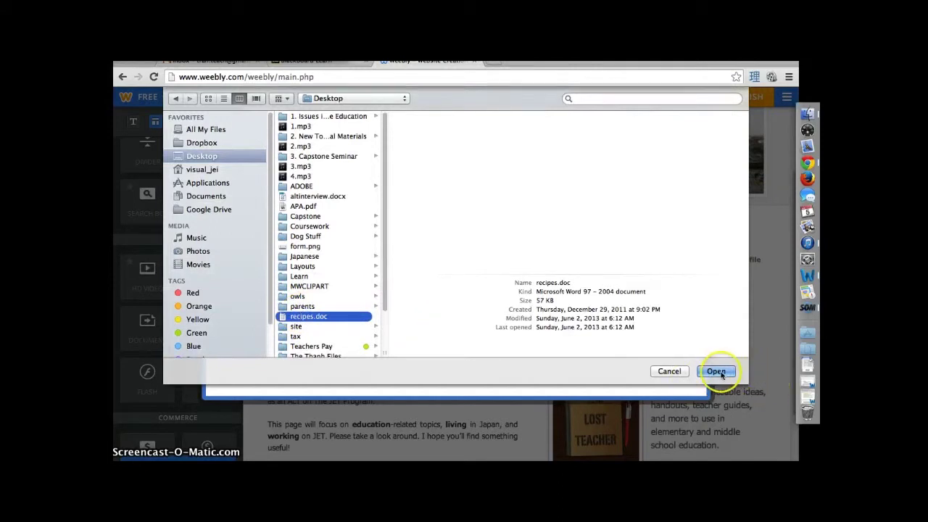
double_click(300, 317)
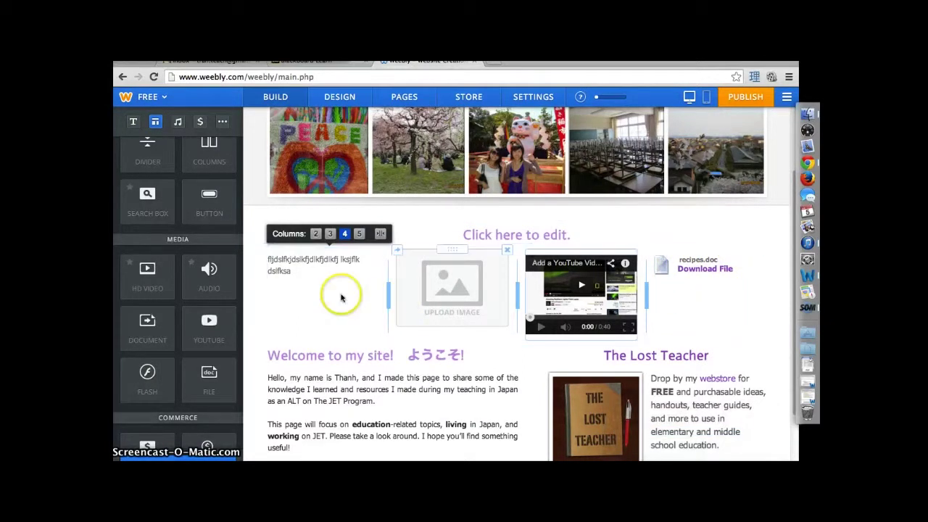
scroll(194, 356, down, 5)
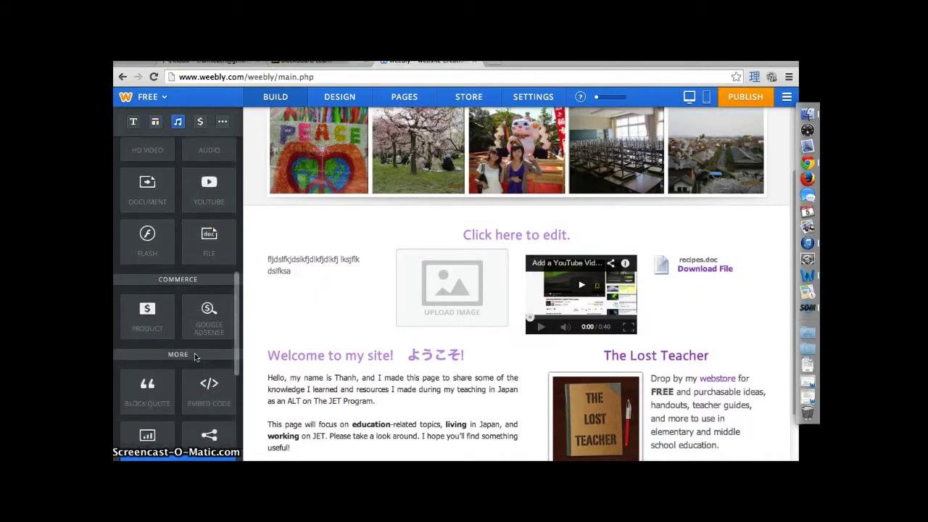
scroll(194, 356, down, 3)
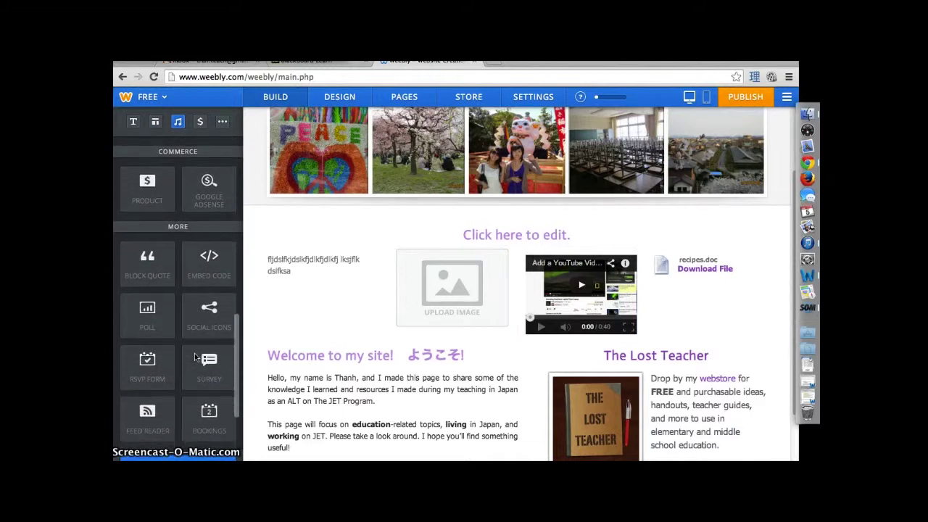
scroll(194, 356, down, 2)
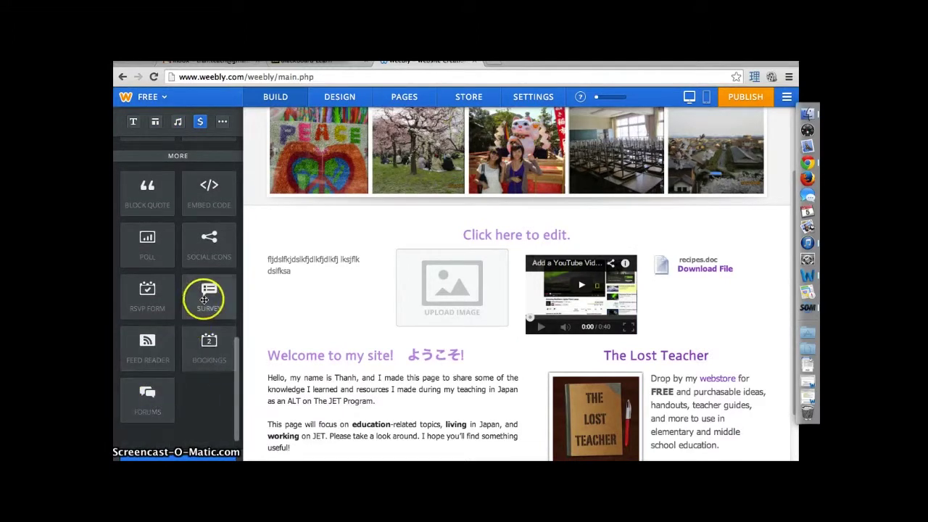
scroll(426, 265, up, 3)
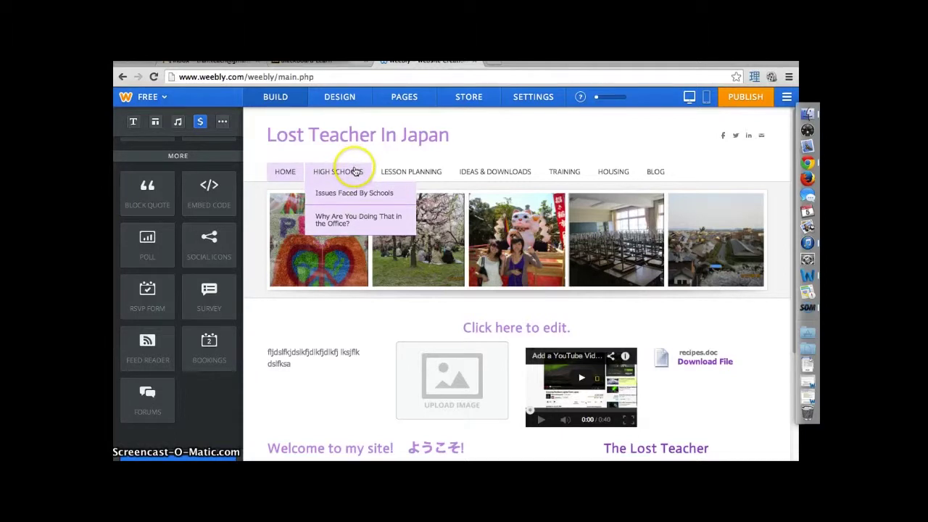
- Add a blog page named 'Blogging About High School' with the No Header layout
click(405, 98)
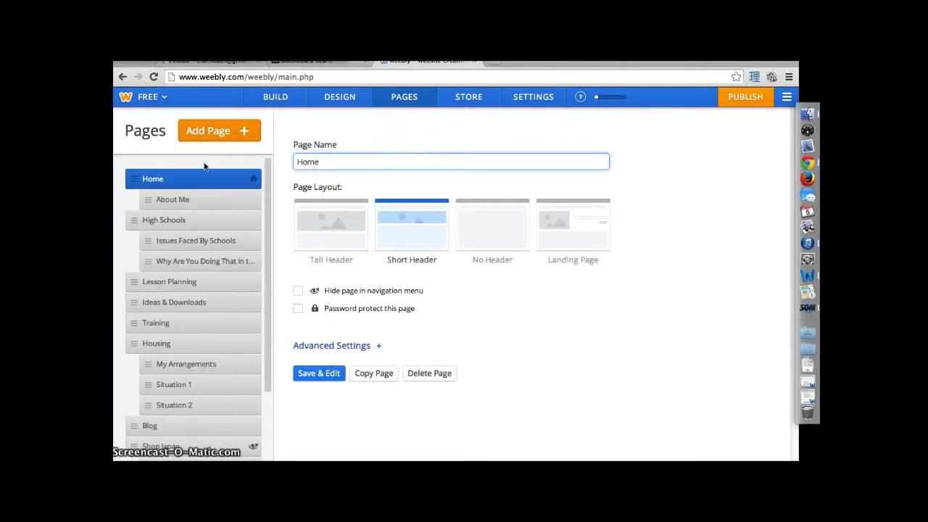
scroll(203, 275, down, 3)
scroll(217, 278, up, 3)
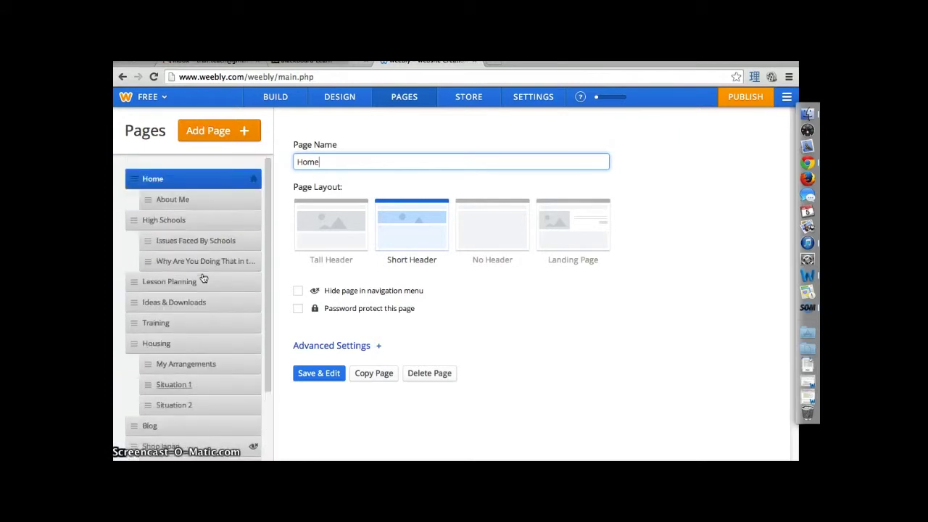
click(226, 174)
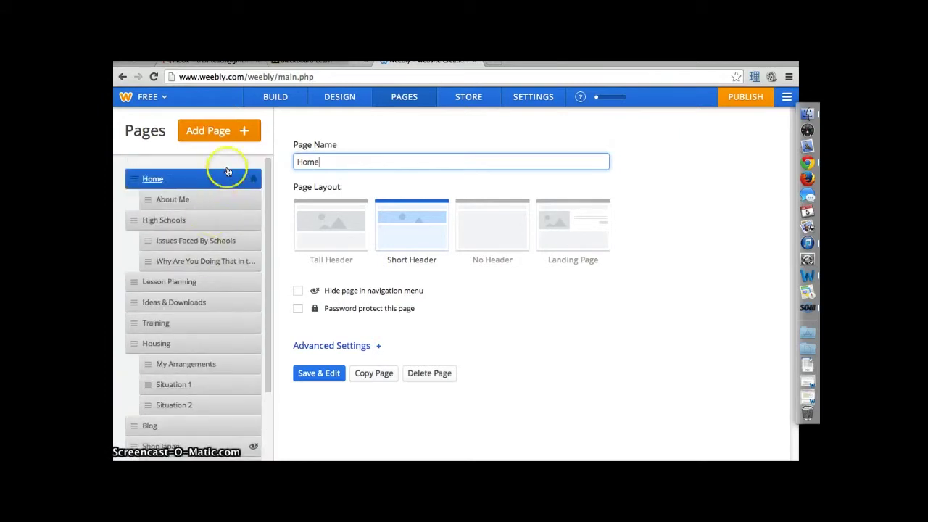
click(215, 131)
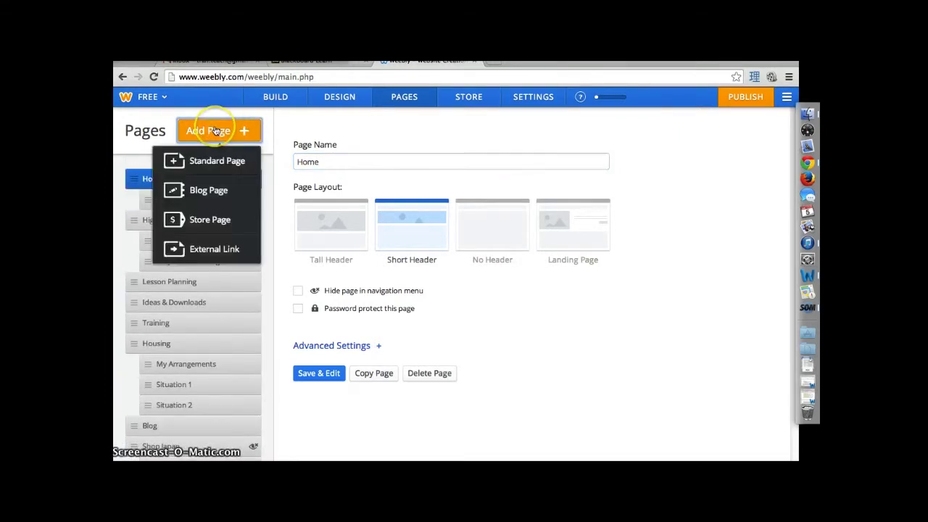
click(205, 190)
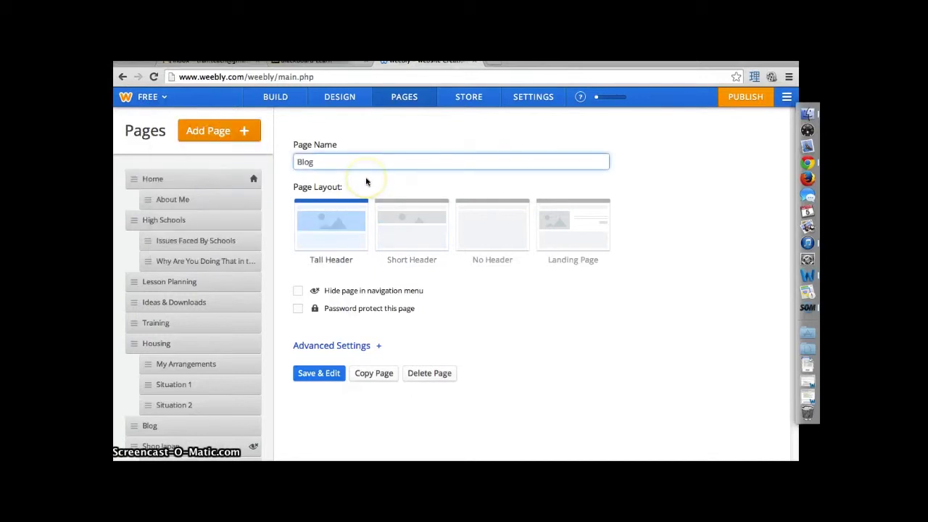
text(ging About )
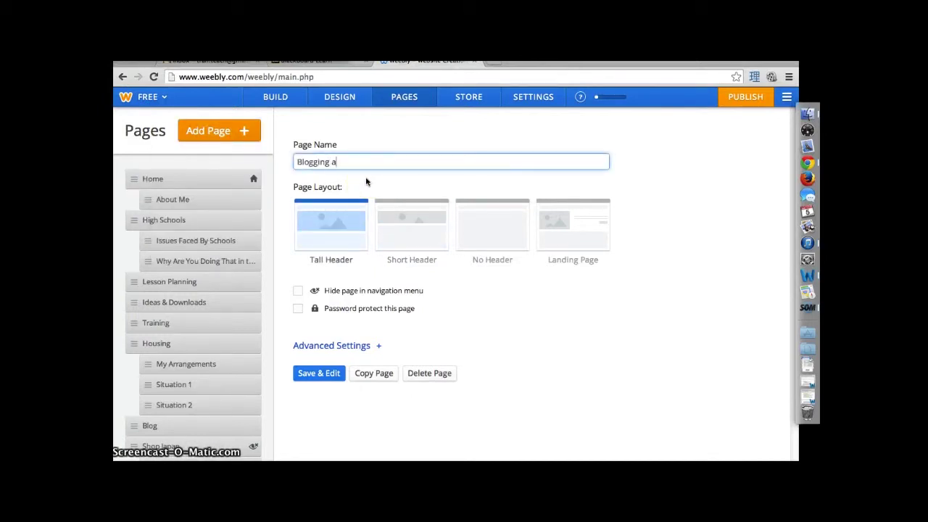
text(High School)
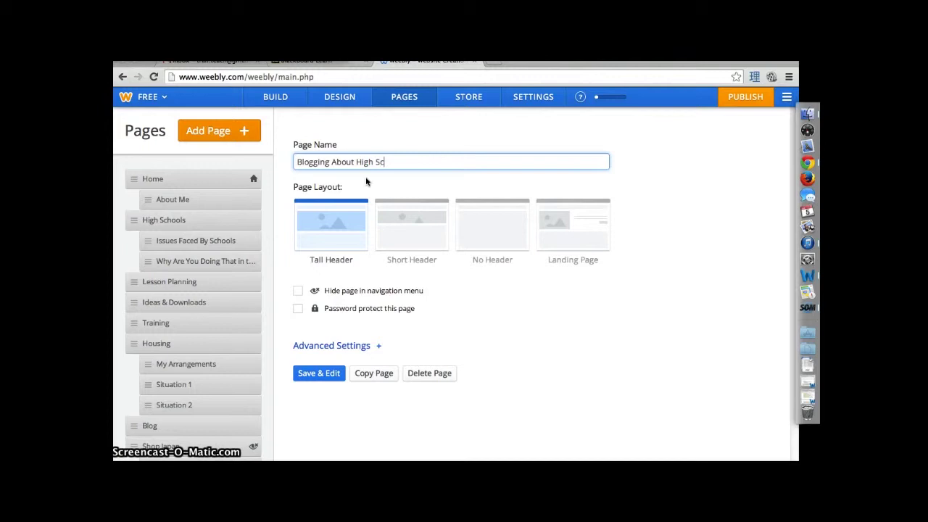
click(486, 215)
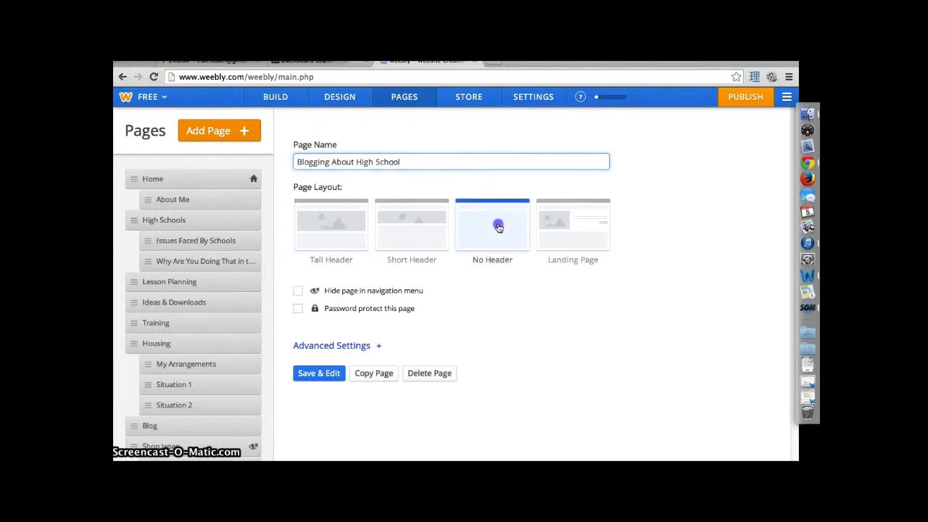
click(302, 289)
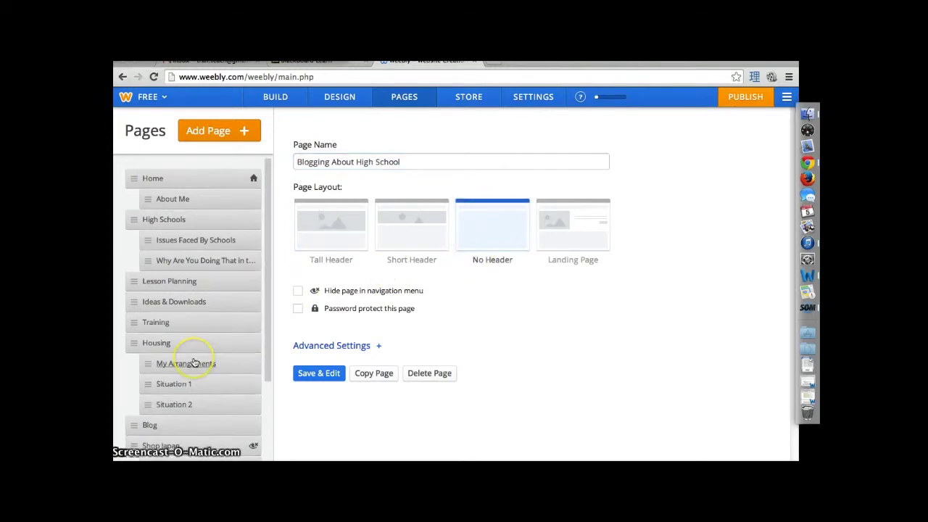
- Nest the new page under High Schools and return to the page editor
scroll(197, 362, down, 3)
drag(139, 438, 146, 244)
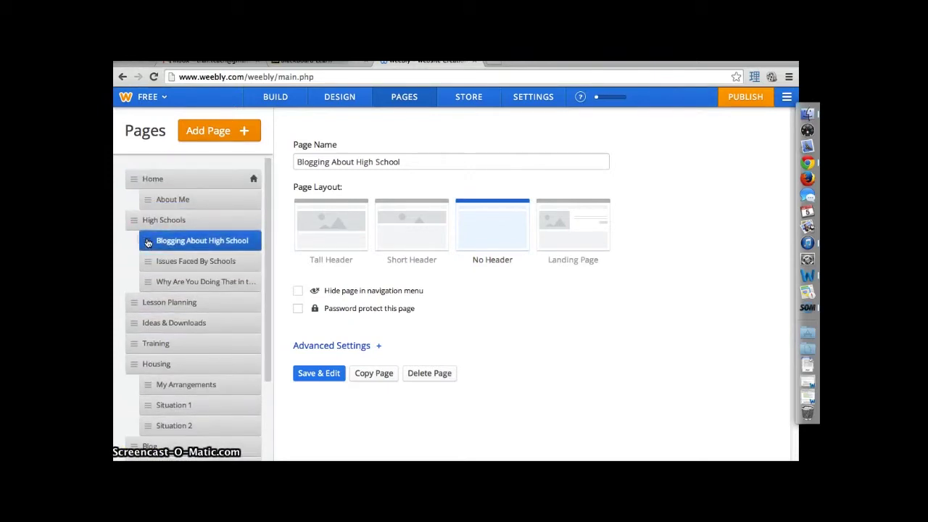
click(273, 106)
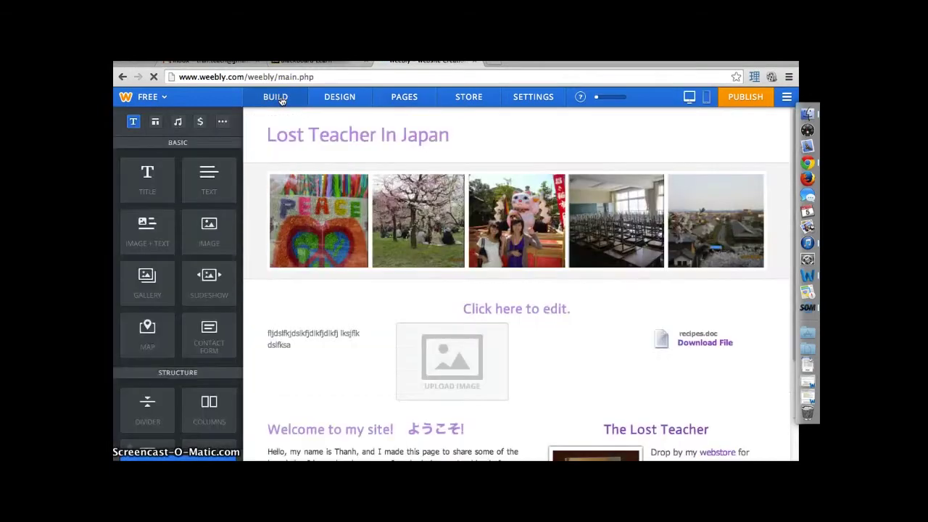
click(373, 145)
mouse_move(338, 172)
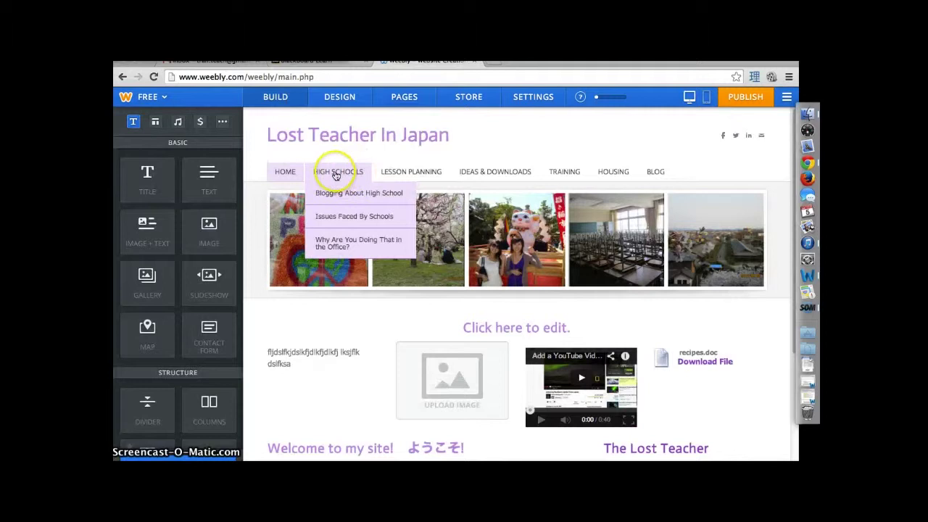